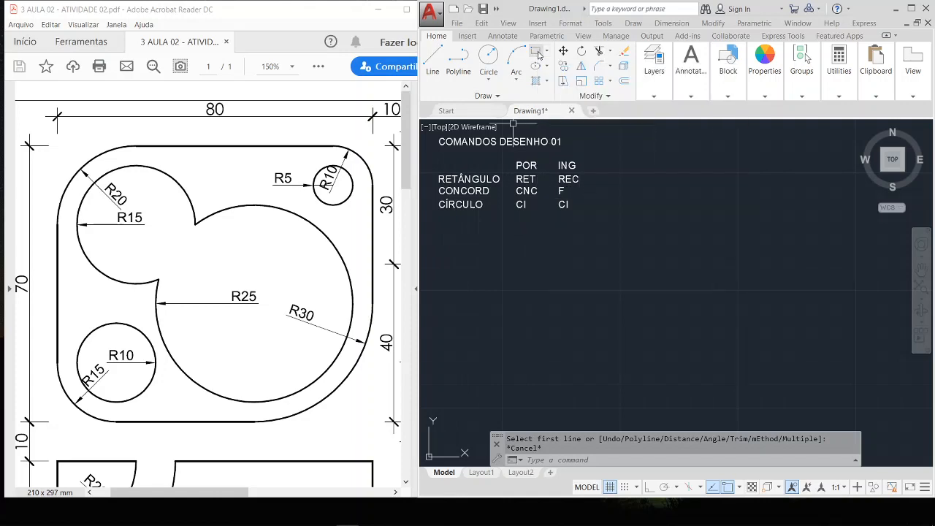
# - Draw a rectangle 80 wide by 70 high in the empty area below the command list
pyautogui.click(537, 54)
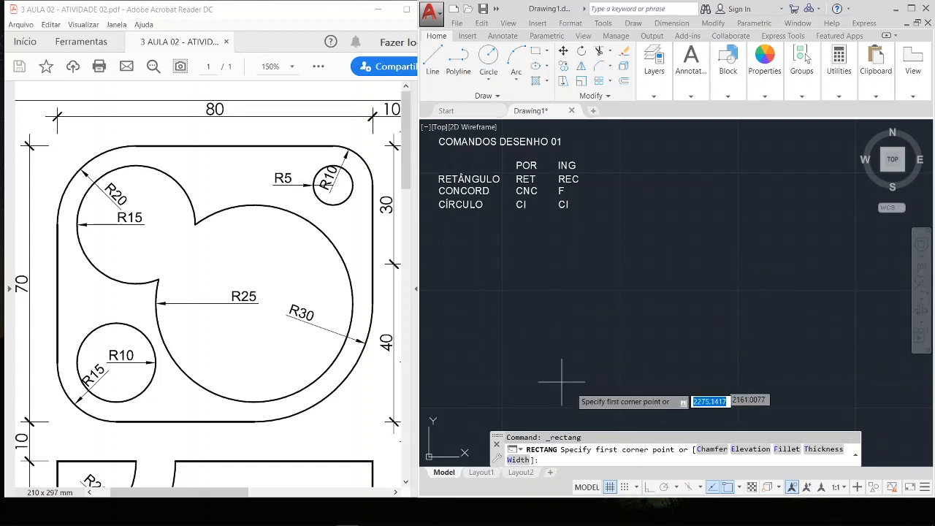
pyautogui.click(575, 419)
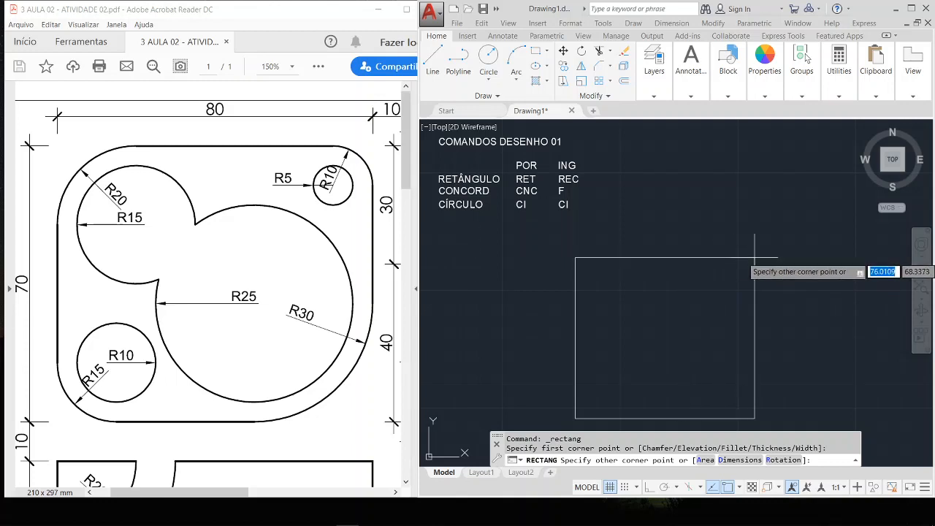
pyautogui.write('80')
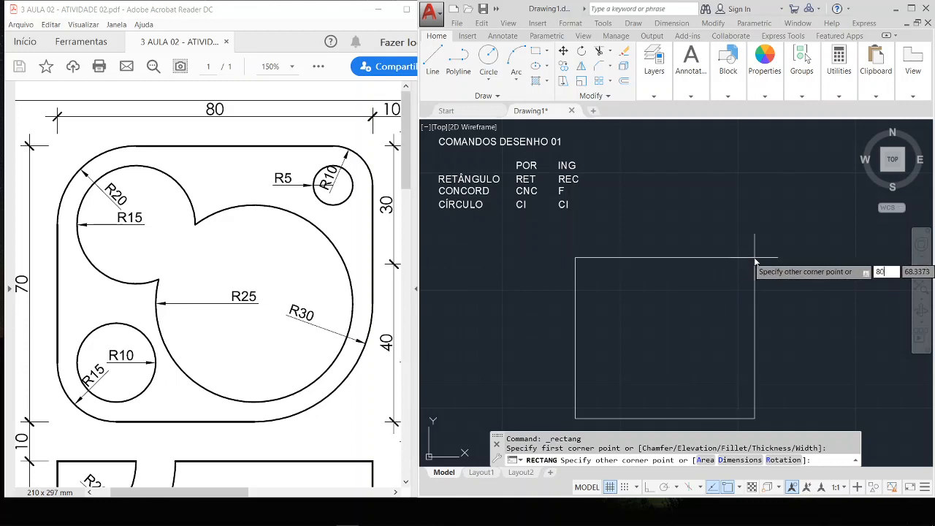
pyautogui.press('Tab')
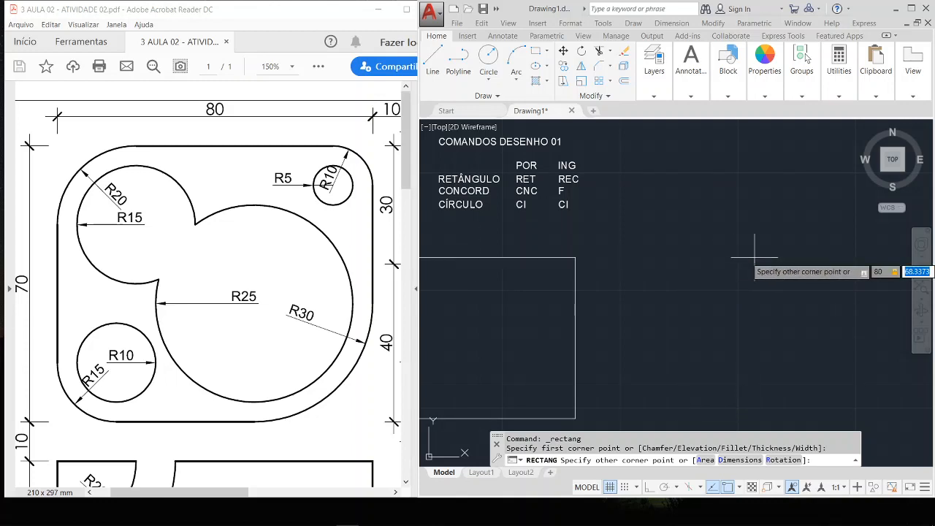
pyautogui.write('70')
pyautogui.press('Return')
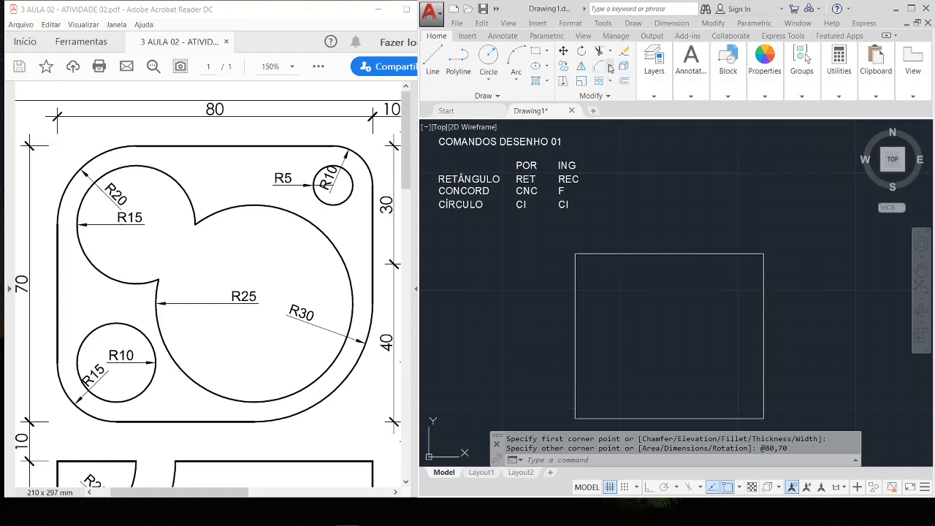
# - Fillet the rectangle's upper-left corner with a radius of 20
pyautogui.click(611, 68)
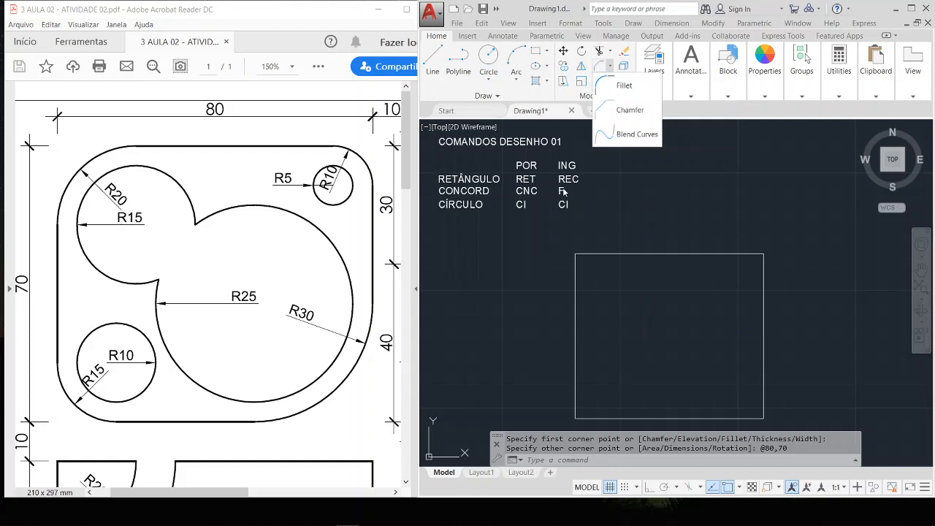
pyautogui.click(681, 286)
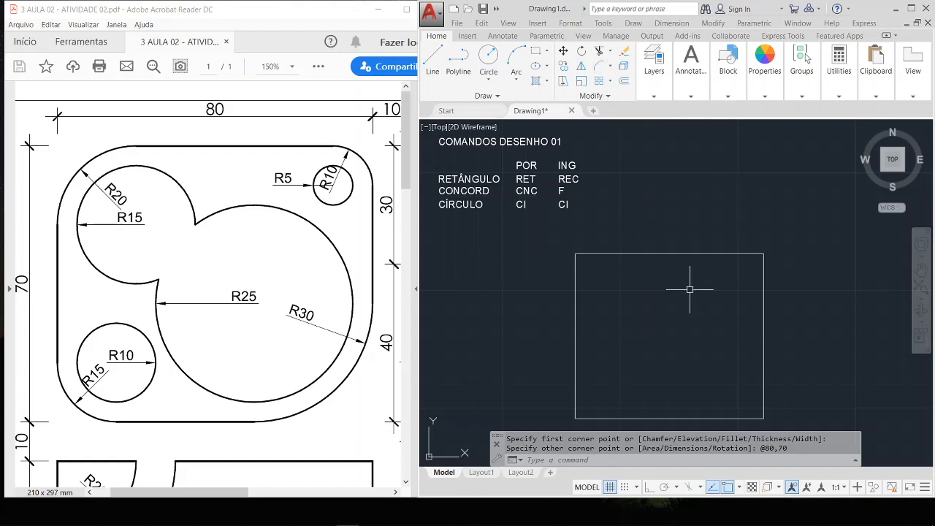
pyautogui.write('F')
pyautogui.press('Return')
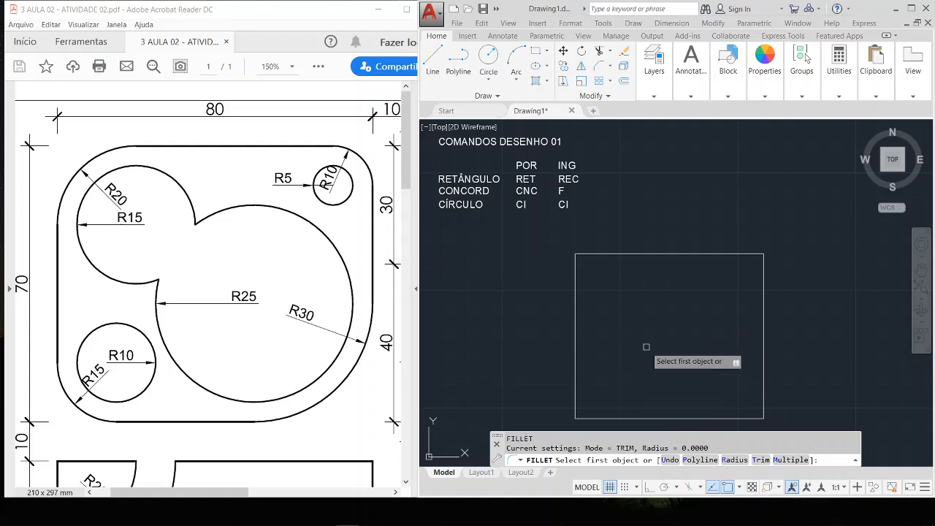
pyautogui.write('R')
pyautogui.press('Return')
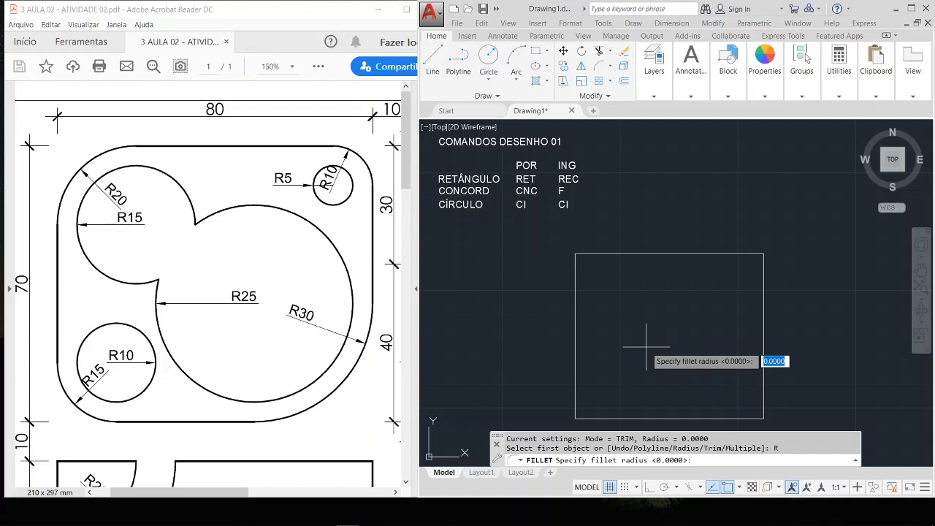
pyautogui.write('20')
pyautogui.press('Return')
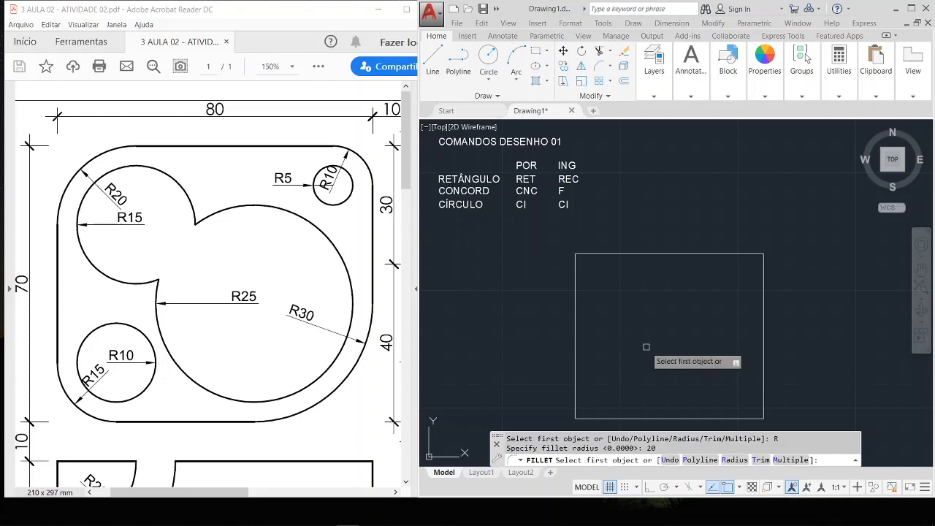
pyautogui.click(575, 291)
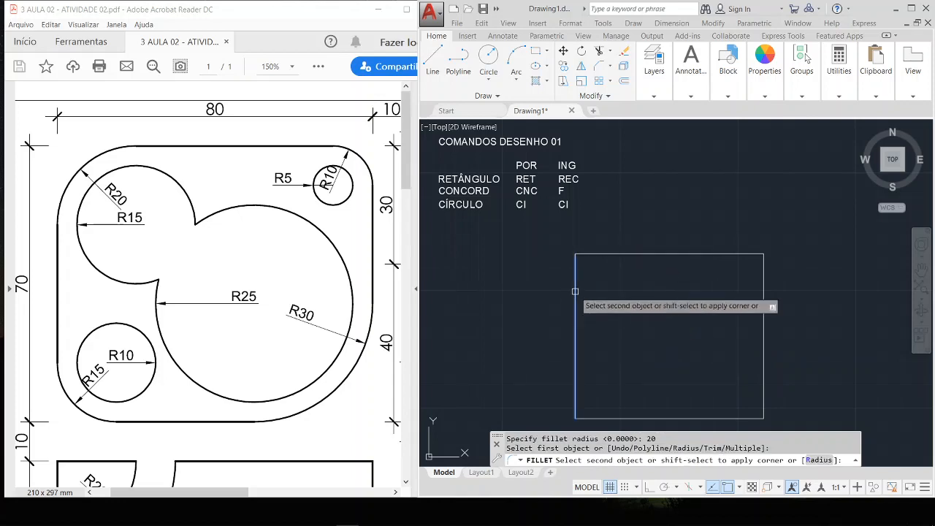
pyautogui.click(632, 254)
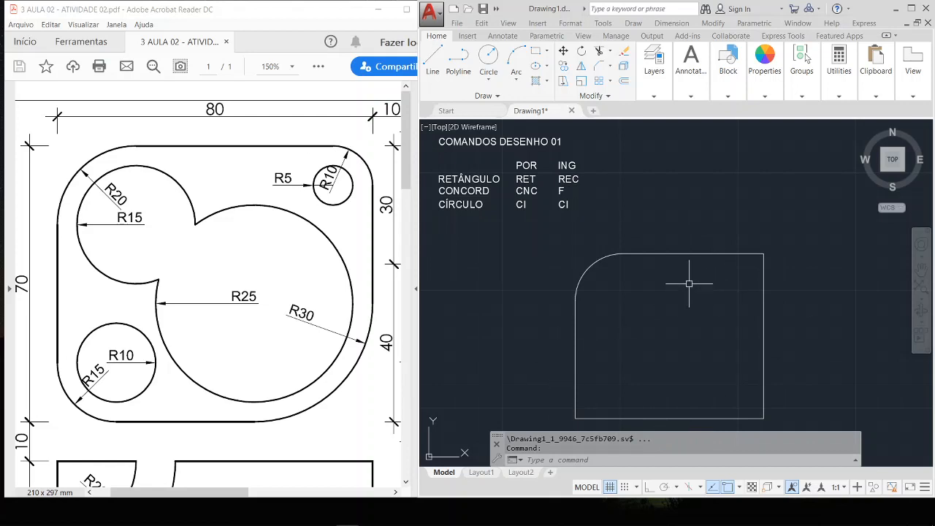
# - Fillet the rectangle's upper-right corner with a radius of 10
pyautogui.write('F')
pyautogui.press('Return')
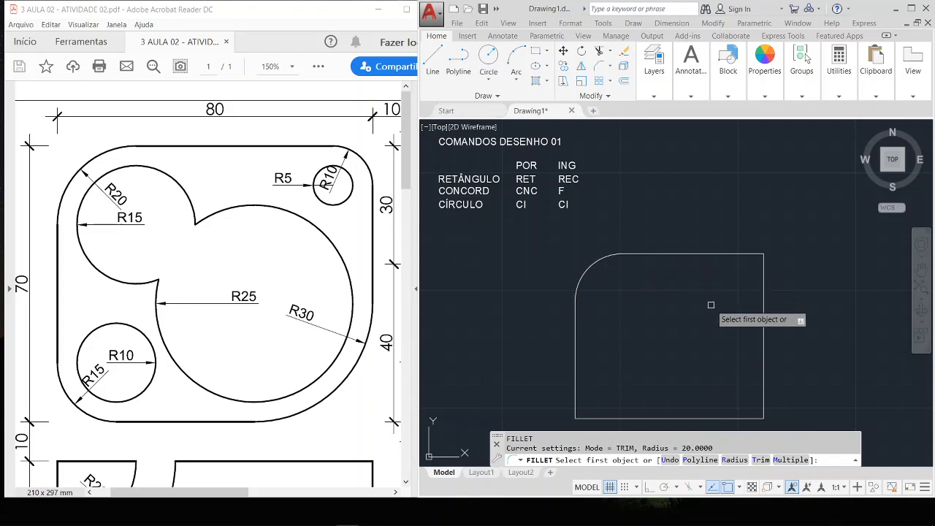
pyautogui.write('R')
pyautogui.press('Return')
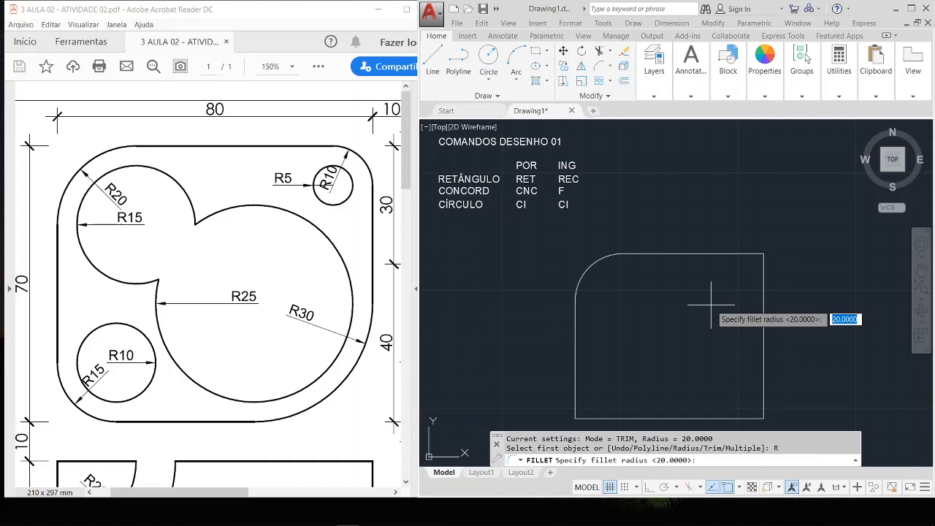
pyautogui.write('10')
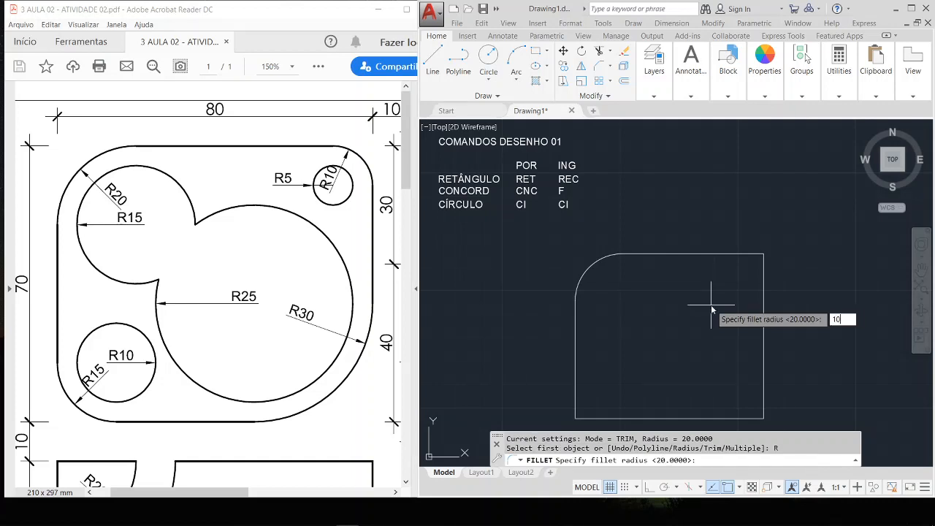
pyautogui.press('Return')
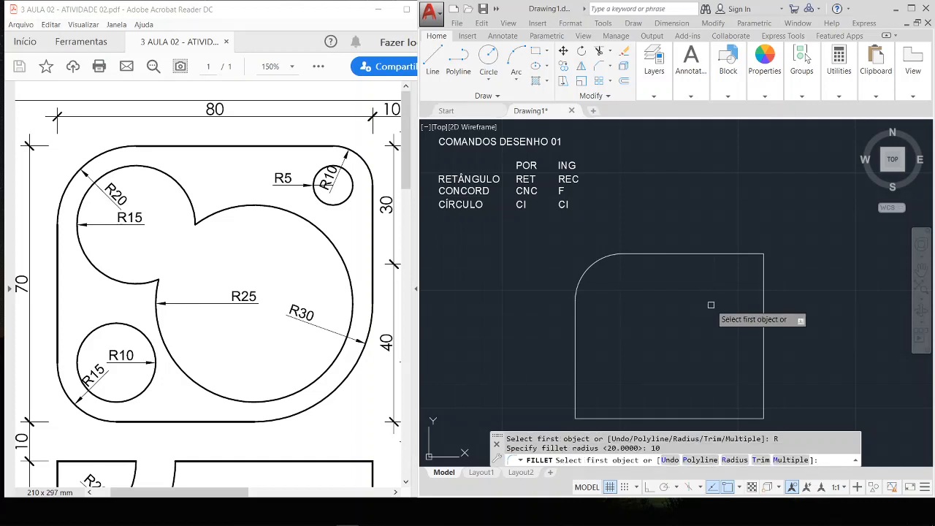
pyautogui.click(730, 254)
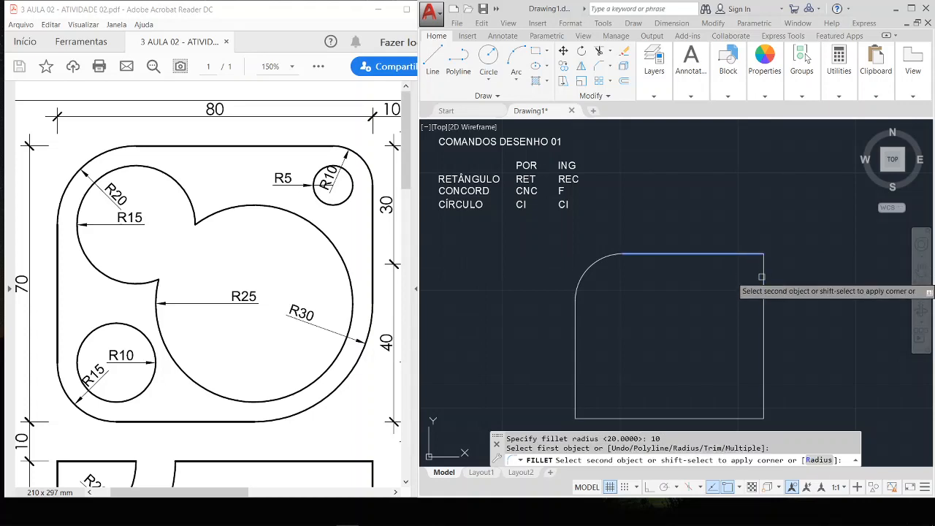
pyautogui.click(763, 279)
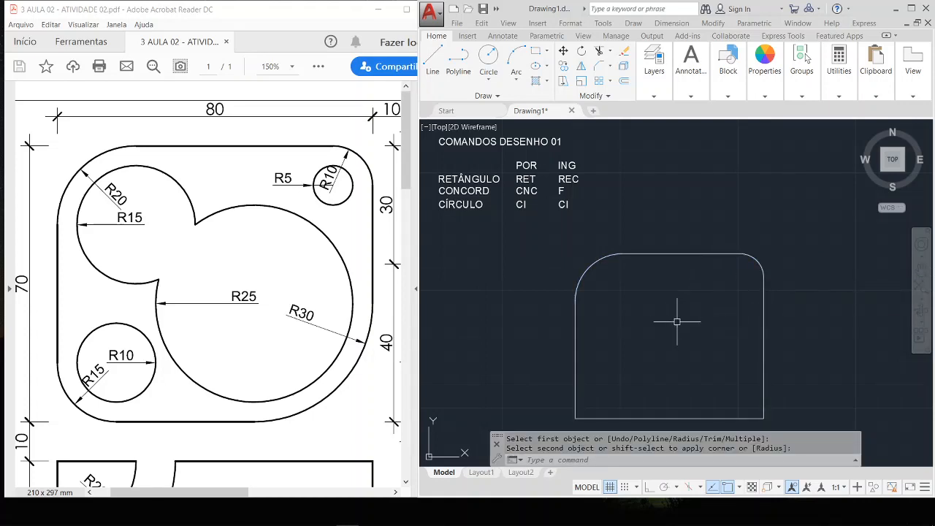
# - Fillet the rectangle's lower-right corner with a radius of 30
pyautogui.press('Return')
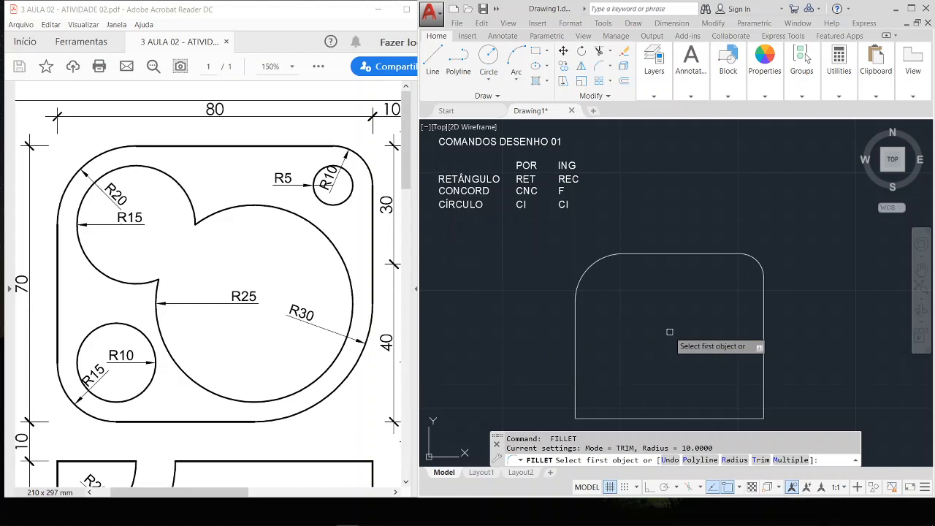
pyautogui.write('R')
pyautogui.press('Return')
pyautogui.write('30')
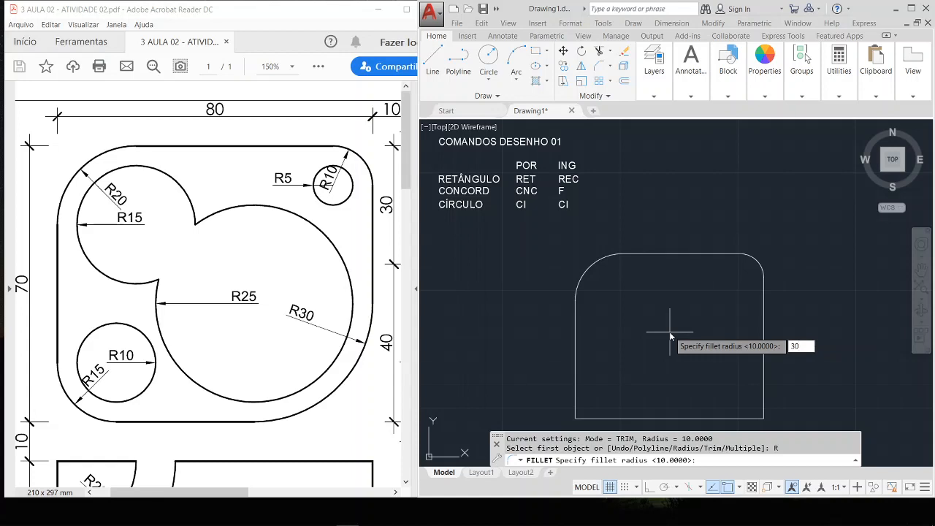
pyautogui.press('Return')
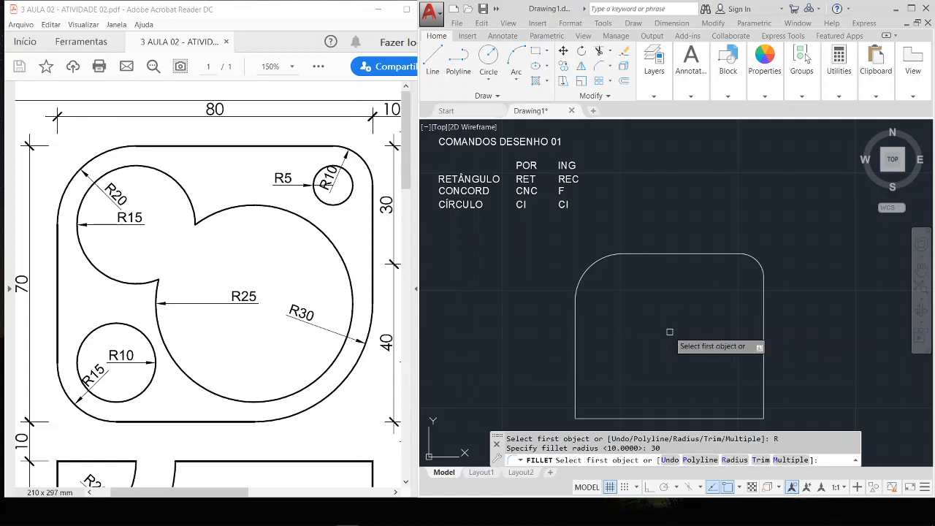
pyautogui.click(766, 357)
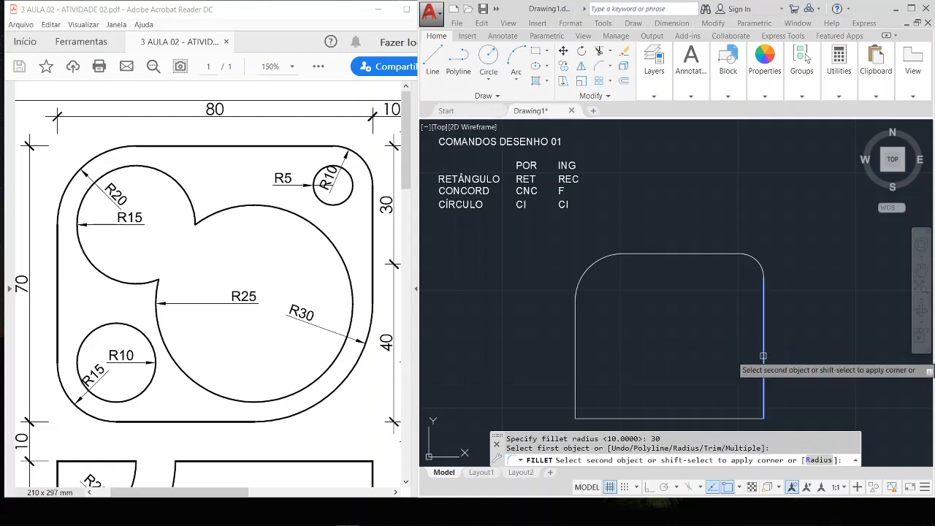
pyautogui.click(715, 419)
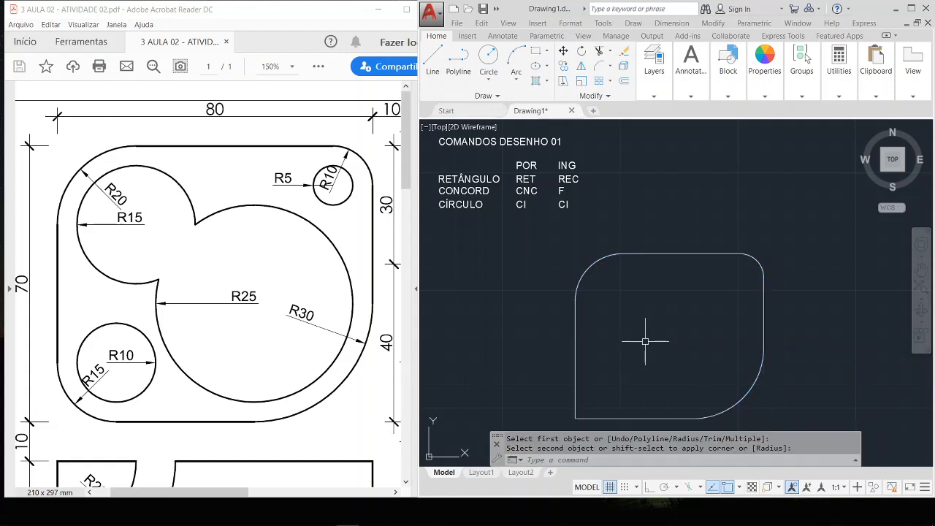
# - Fillet the rectangle's lower-left corner with a radius of 15
pyautogui.press('Return')
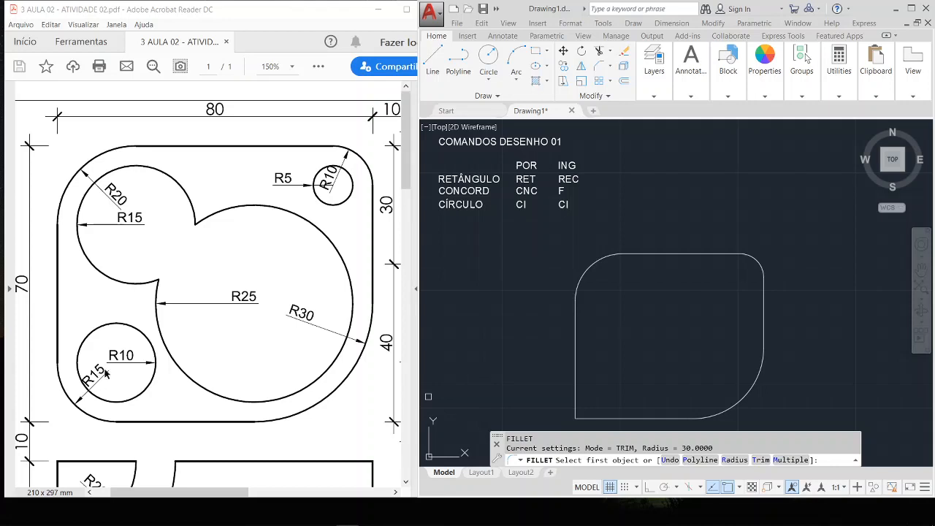
pyautogui.write('R')
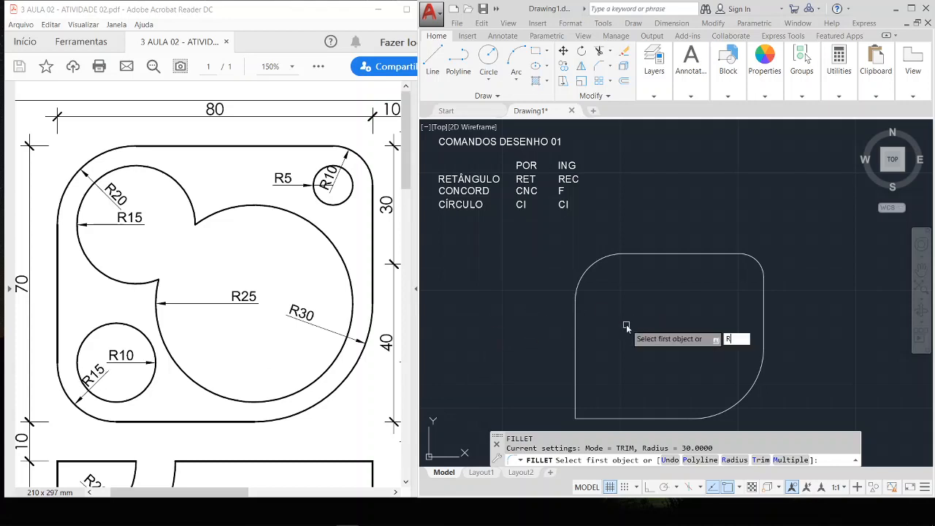
pyautogui.press('Return')
pyautogui.write('15')
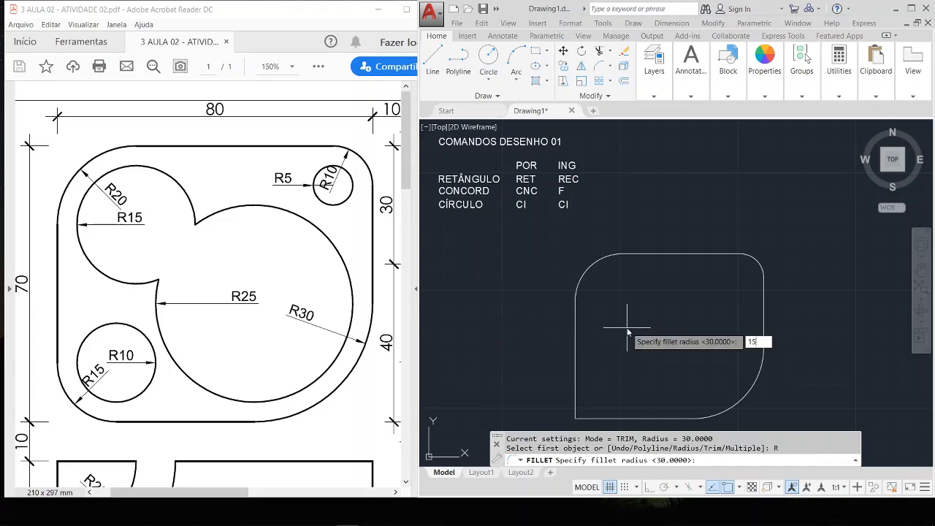
pyautogui.press('Return')
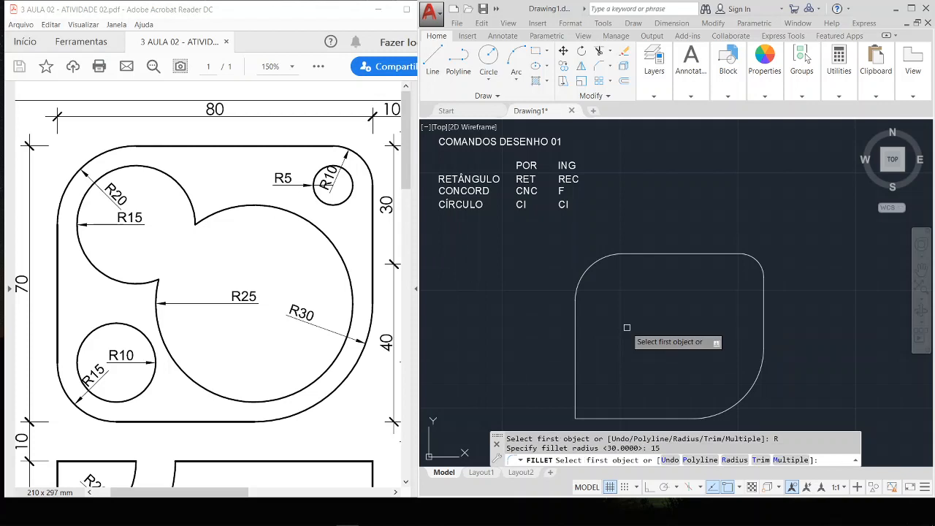
pyautogui.click(610, 418)
pyautogui.click(576, 379)
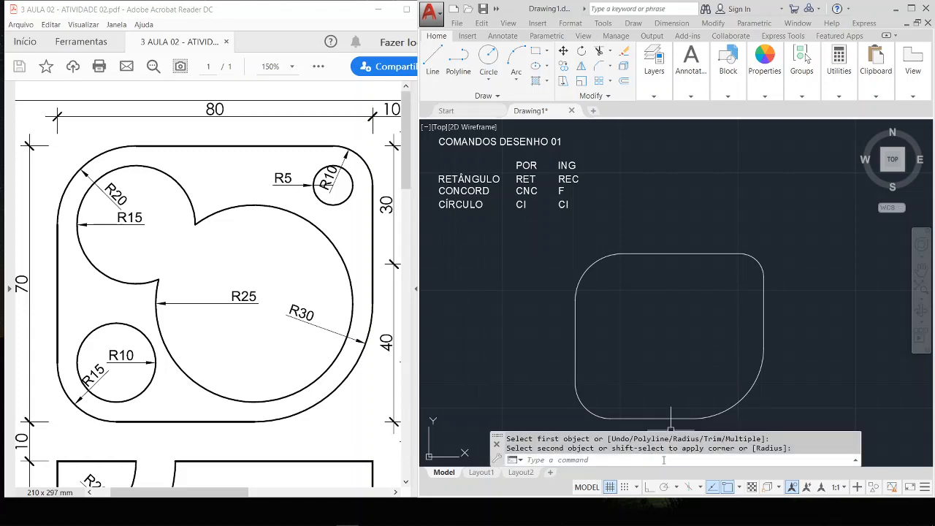
# - Toggle object snap off and back on, and review the object snap modes, including Center, in Drafting Settings
pyautogui.press('F3')
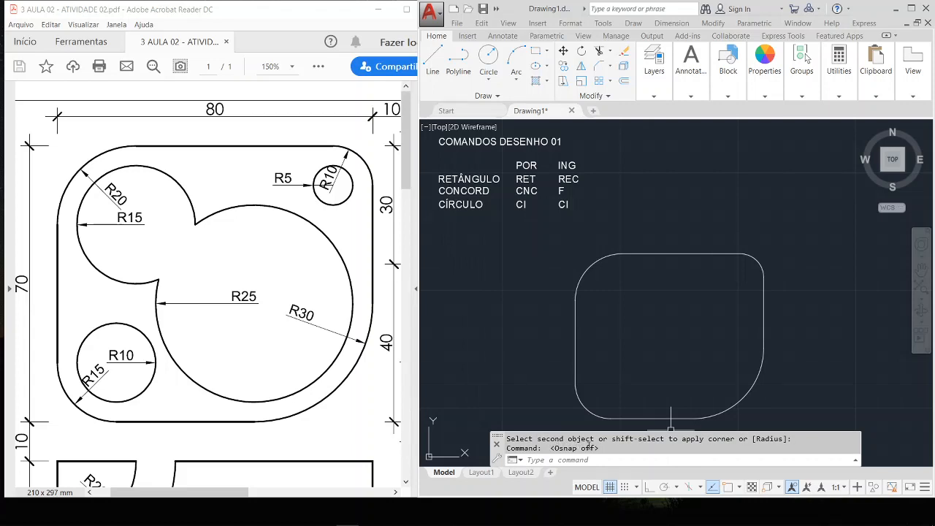
pyautogui.press('F3')
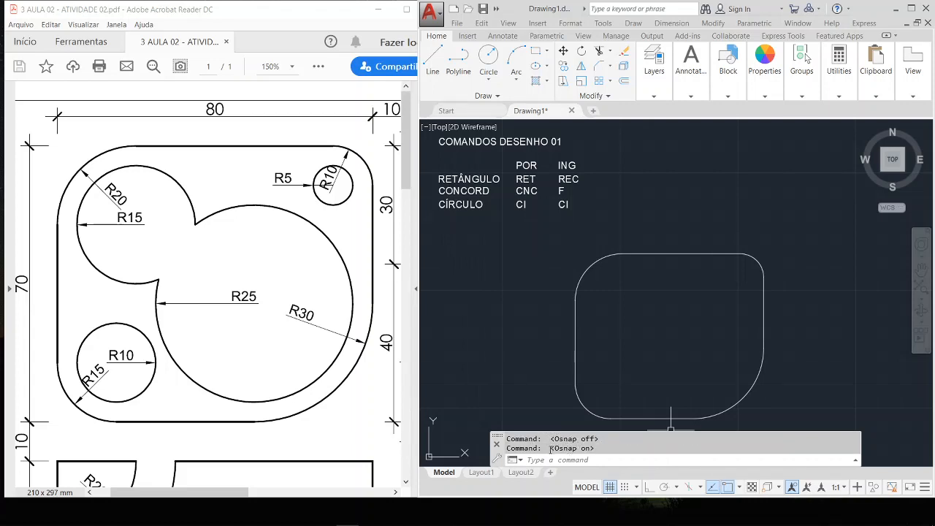
pyautogui.rightClick(730, 488)
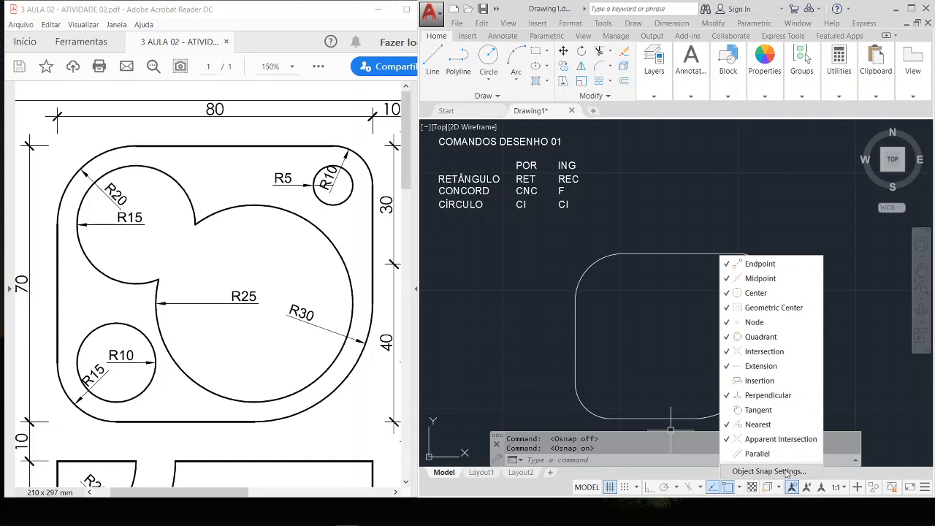
pyautogui.click(786, 472)
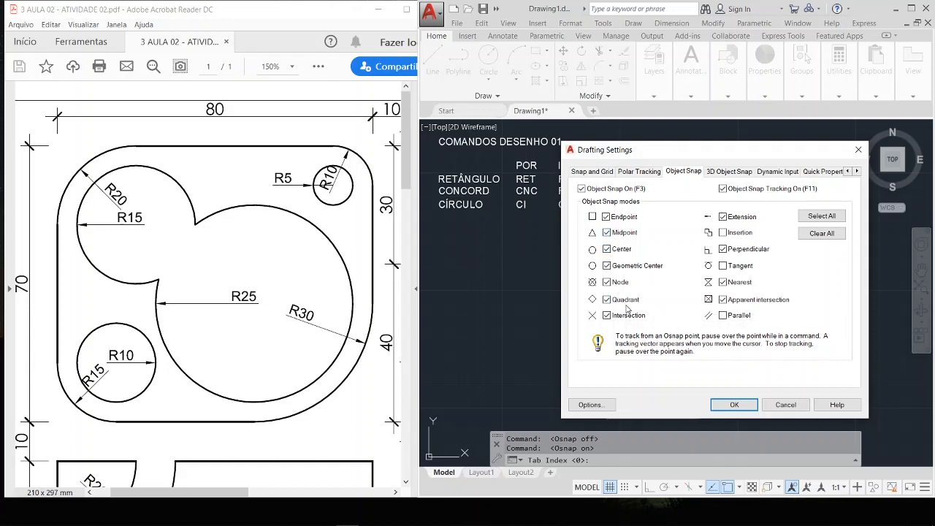
pyautogui.click(607, 249)
pyautogui.click(735, 405)
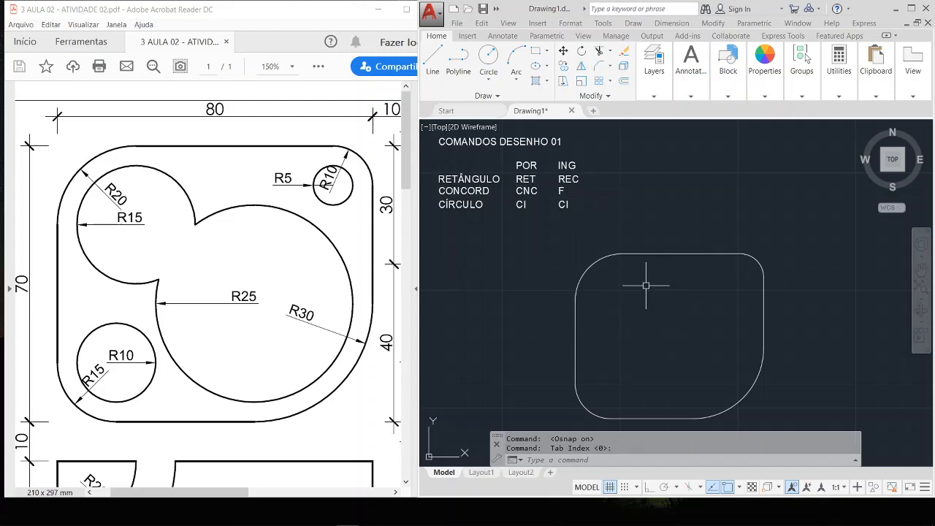
# - Draw a circle of radius 15 centred on the plate's upper-left corner arc
pyautogui.write('c')
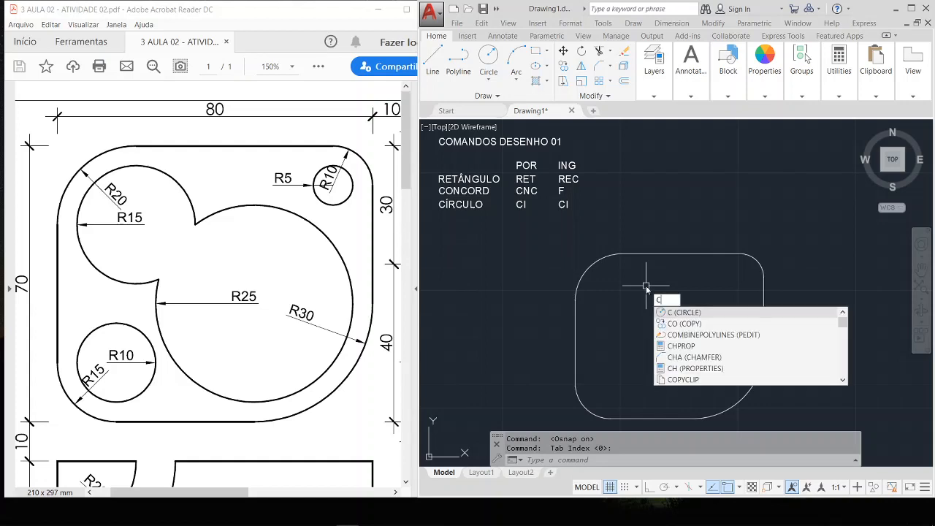
pyautogui.write('i')
pyautogui.press('Return')
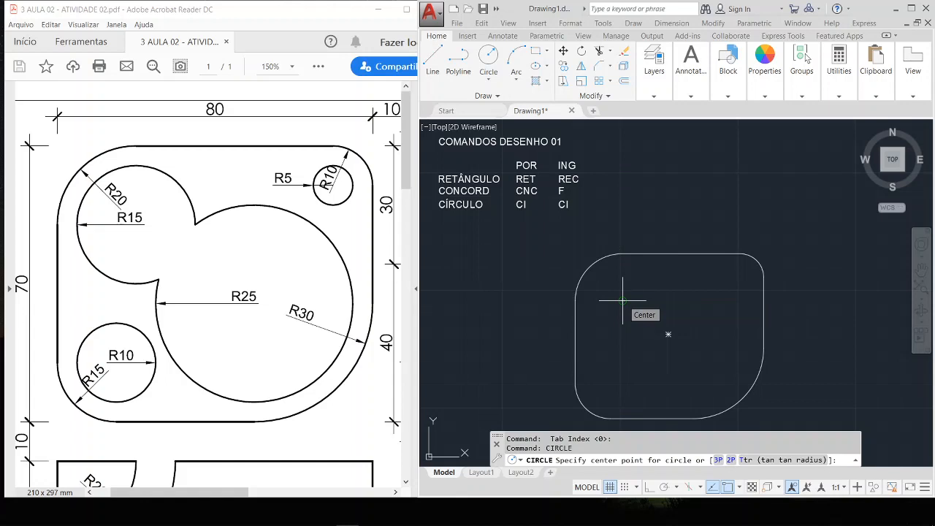
pyautogui.click(623, 299)
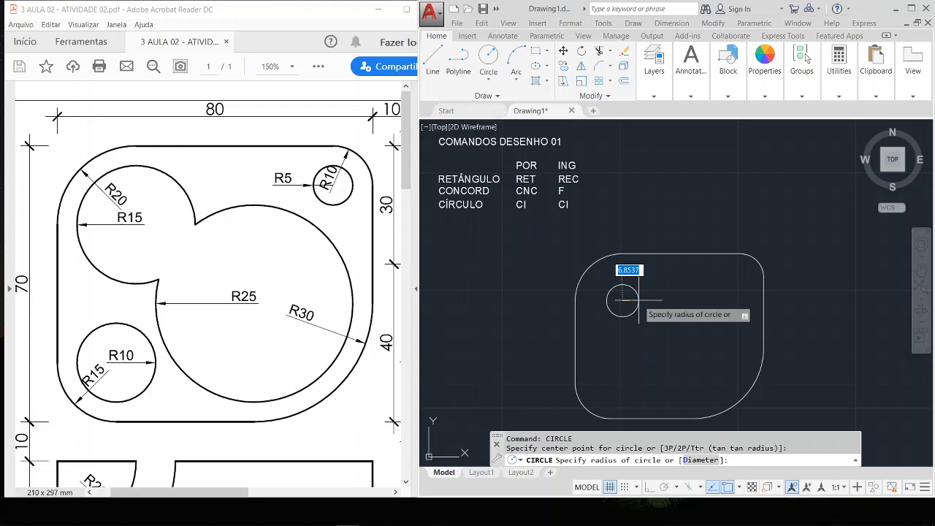
pyautogui.write('15')
pyautogui.press('Return')
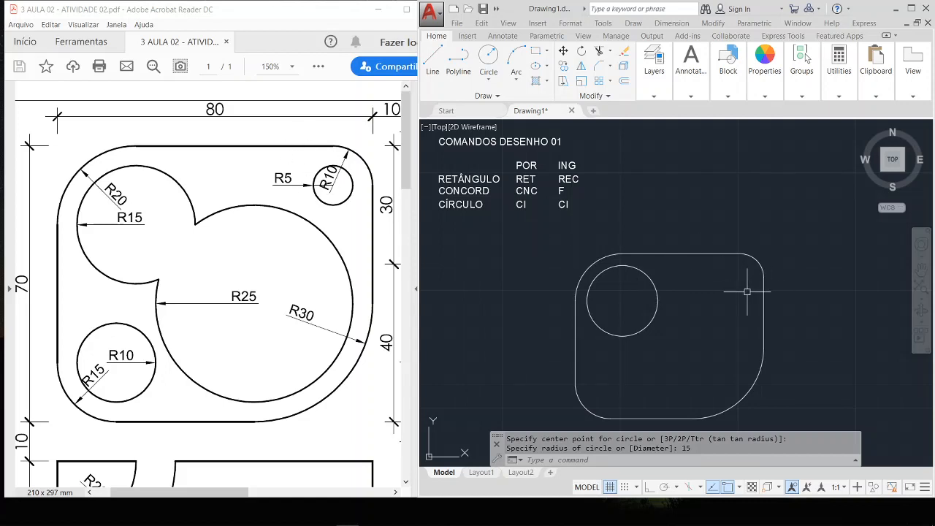
# - Draw a circle of radius 5 centred on the plate's upper-right corner arc
pyautogui.press('Return')
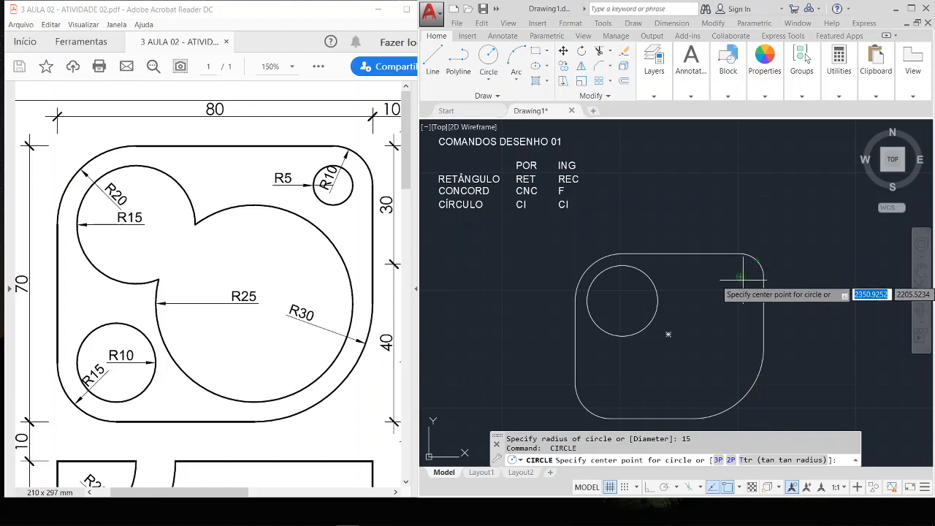
pyautogui.click(741, 277)
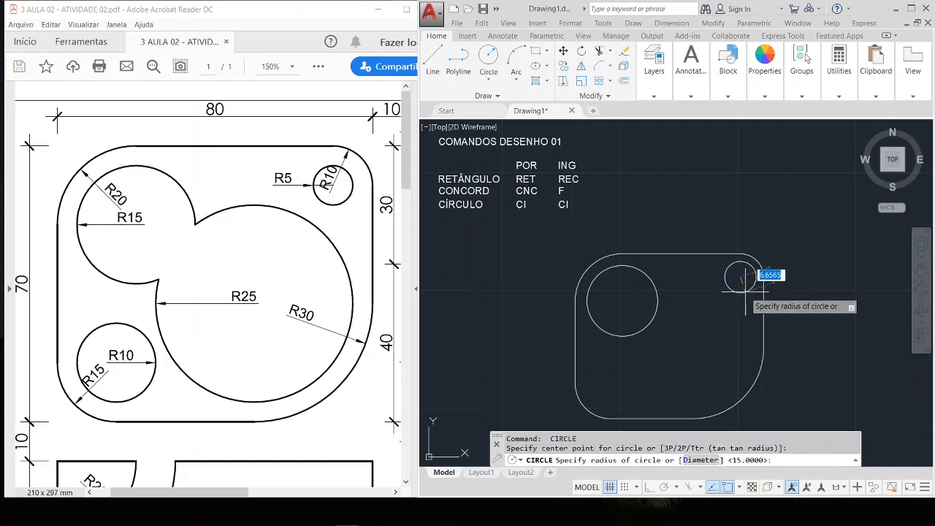
pyautogui.write('5')
pyautogui.press('Return')
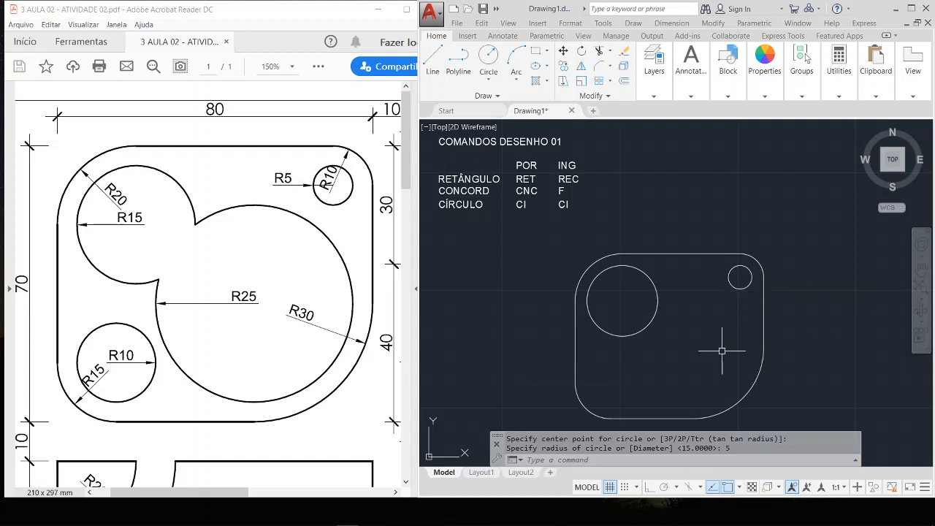
# - Draw a circle of radius 25 centred on the plate's lower-right corner arc
pyautogui.press('Return')
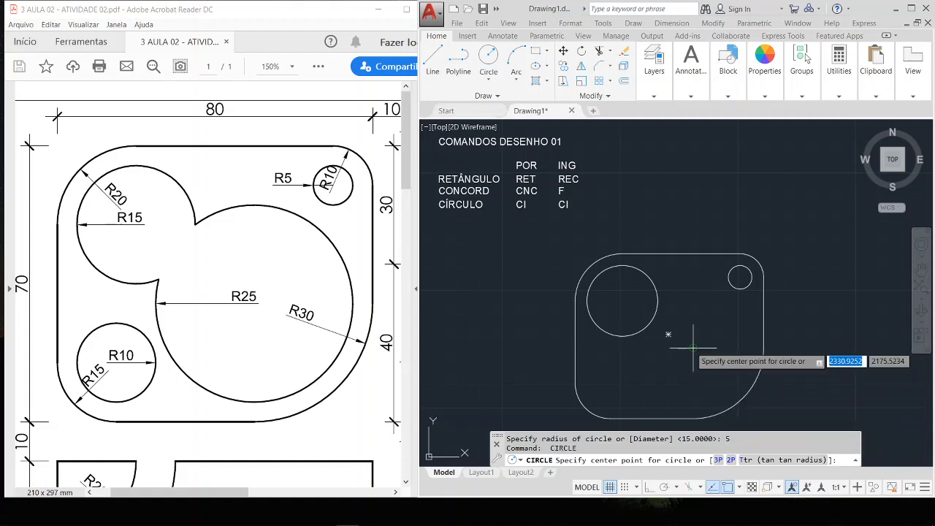
pyautogui.click(694, 348)
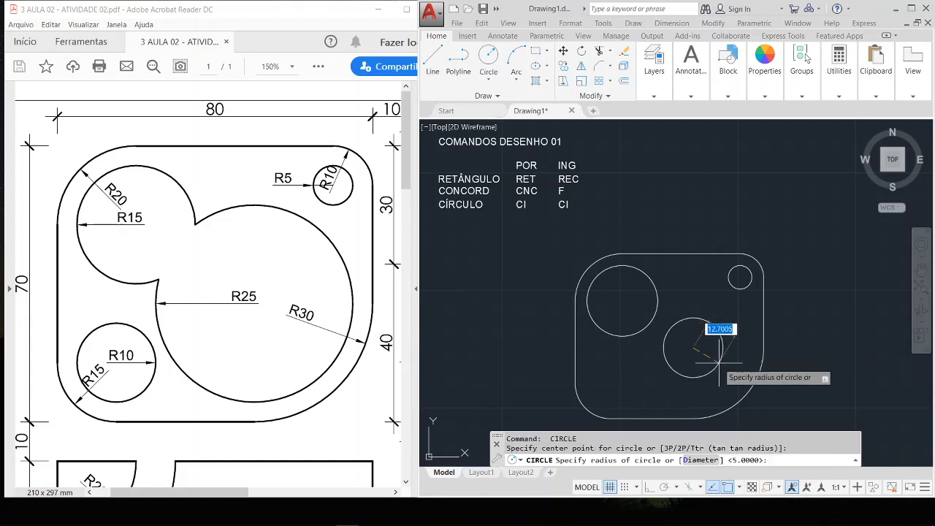
pyautogui.write('25')
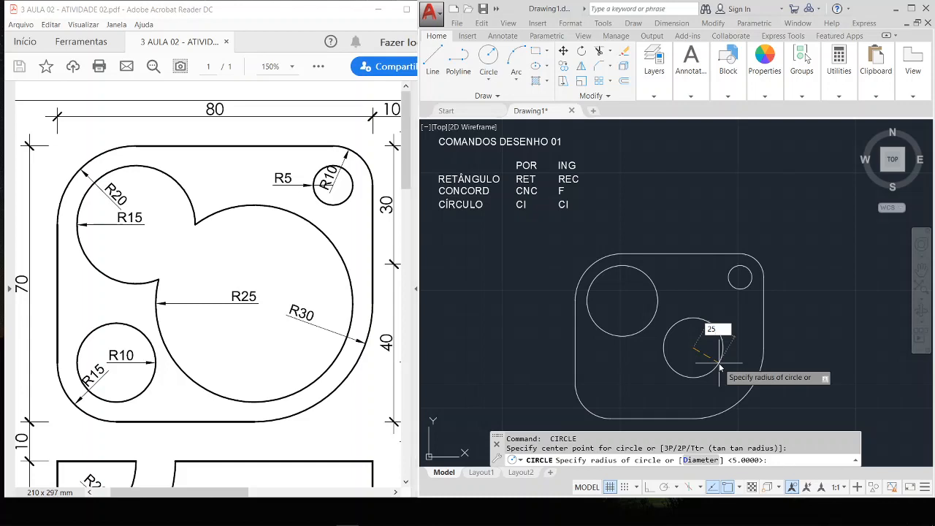
pyautogui.press('Return')
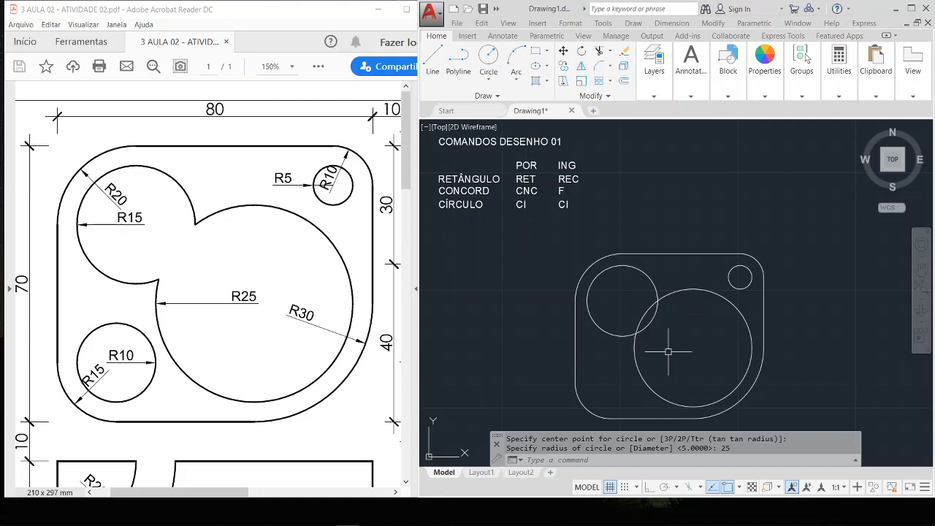
# - Draw a circle of radius 10 centred on the plate's lower-left corner arc
pyautogui.press('Return')
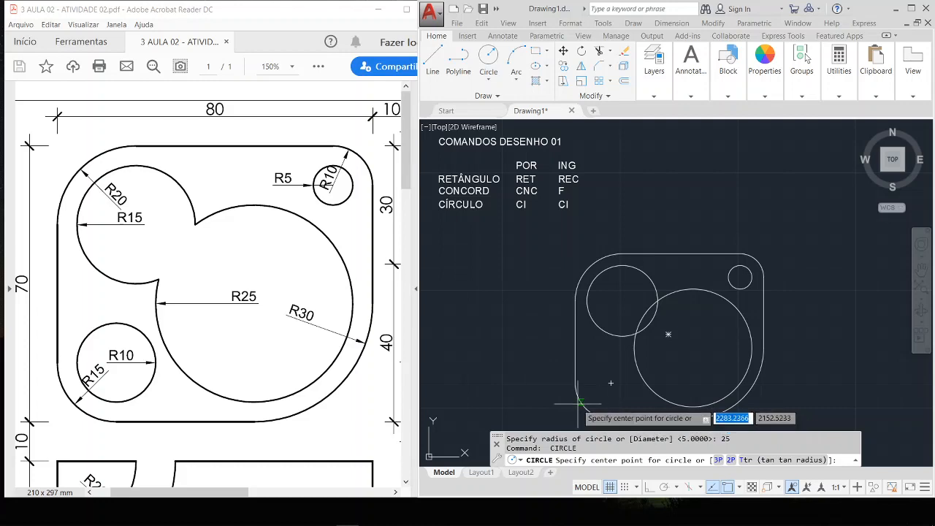
pyautogui.click(611, 382)
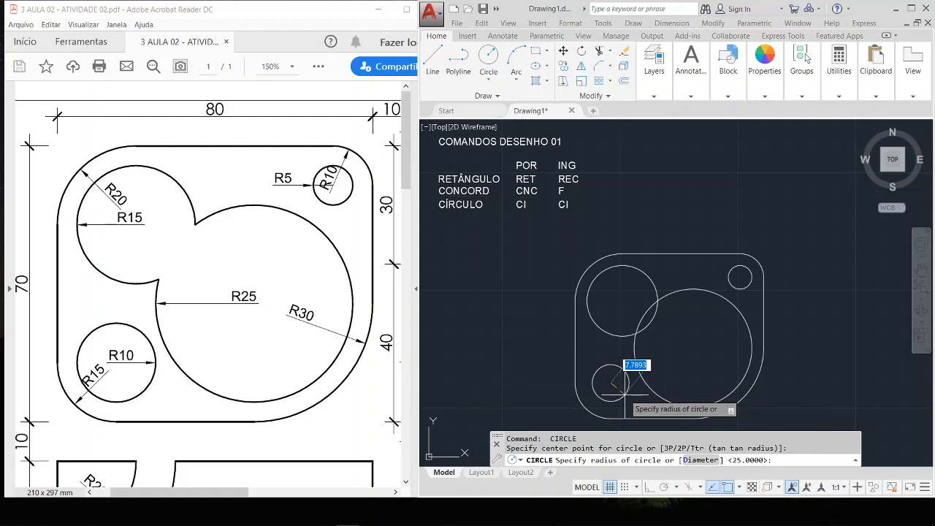
pyautogui.write('10')
pyautogui.press('Return')
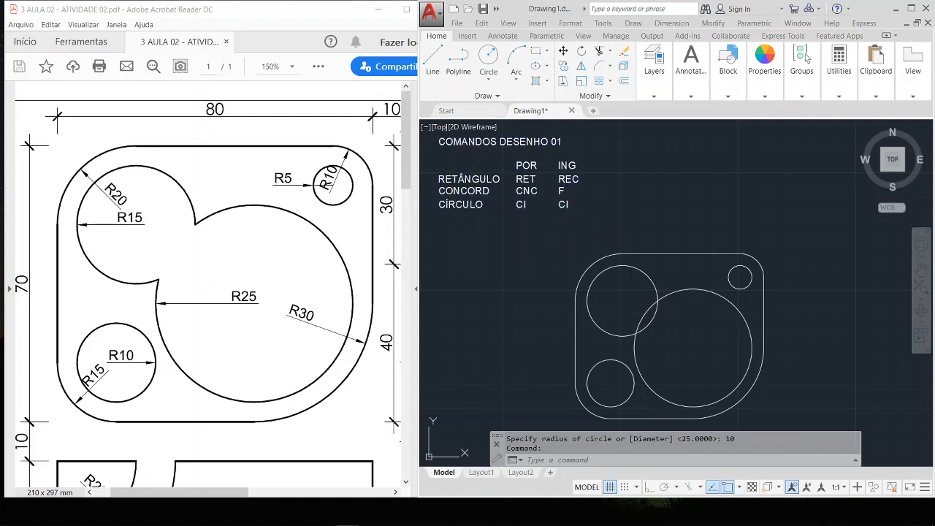
# - Add the row APARAR, AP, TR to the COMANDOS DESENHO 01 text list below CÍRCULO
pyautogui.doubleClick(574, 203)
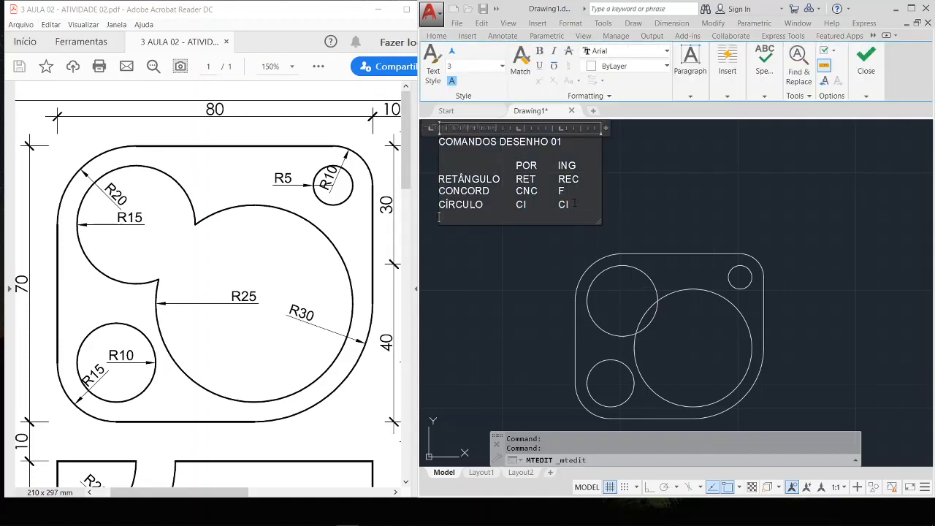
pyautogui.write('APARAR\tAP')
pyautogui.write('TR')
pyautogui.click(698, 189)
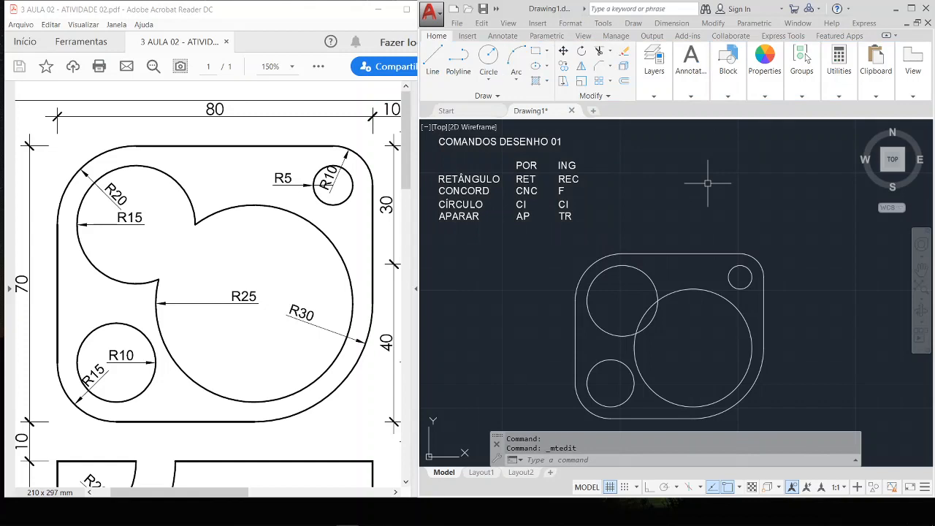
# - Trim the radius 25 circle's arc inside the radius 15 circle, using the radius 15 circle as cutting edge
pyautogui.click(610, 55)
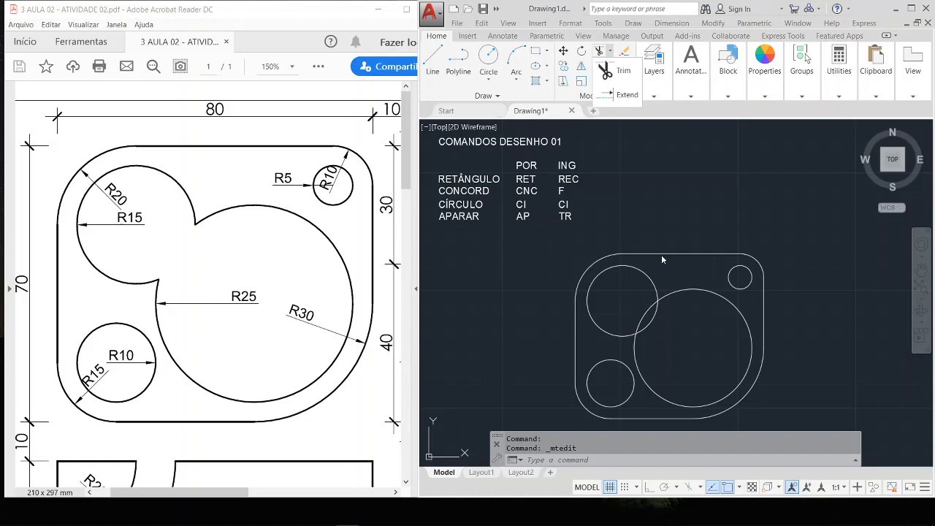
pyautogui.click(610, 54)
pyautogui.click(611, 54)
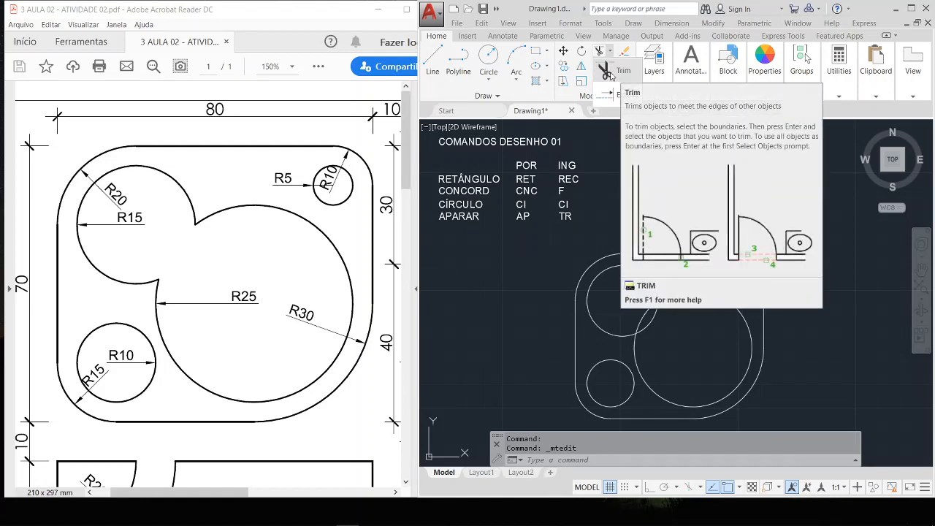
pyautogui.click(611, 74)
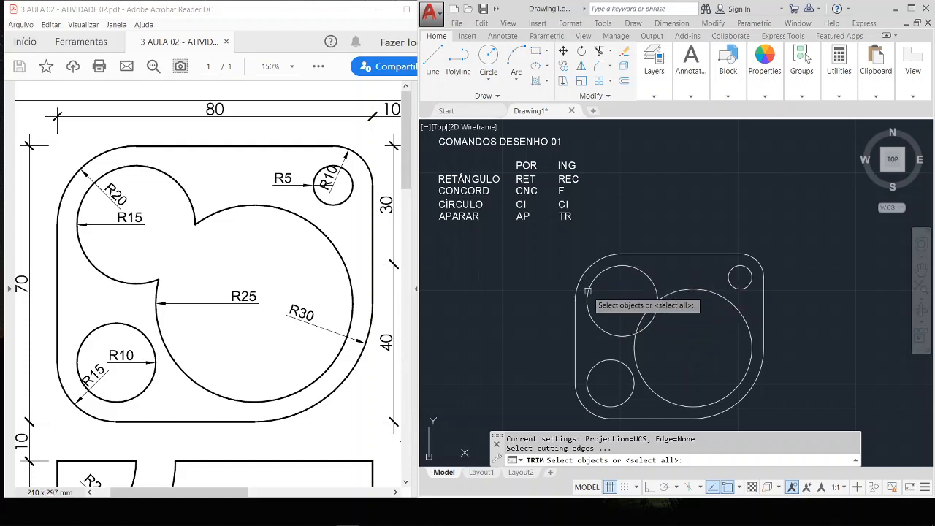
pyautogui.click(641, 271)
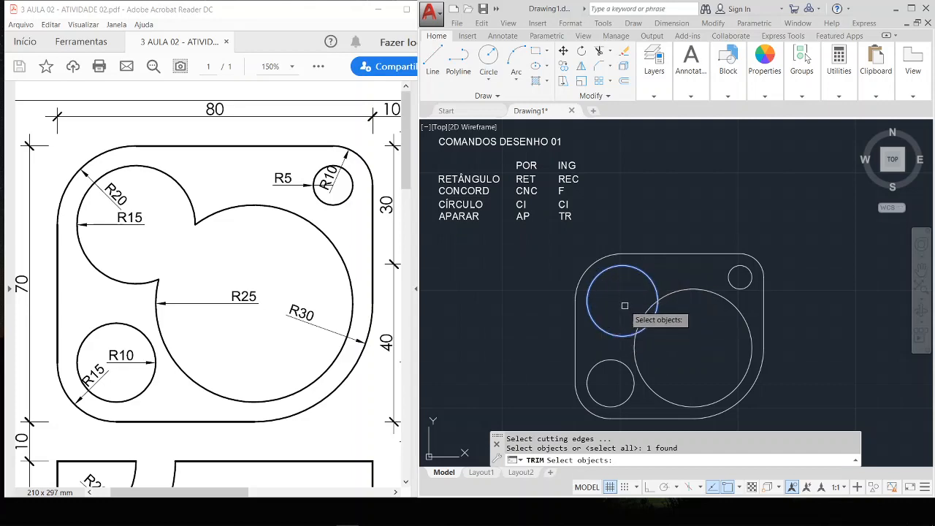
pyautogui.press('Return')
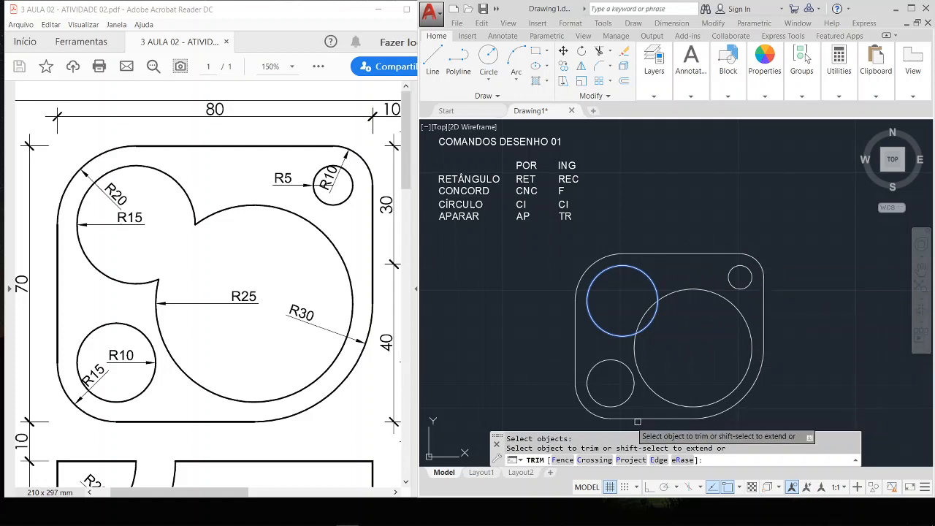
pyautogui.click(647, 312)
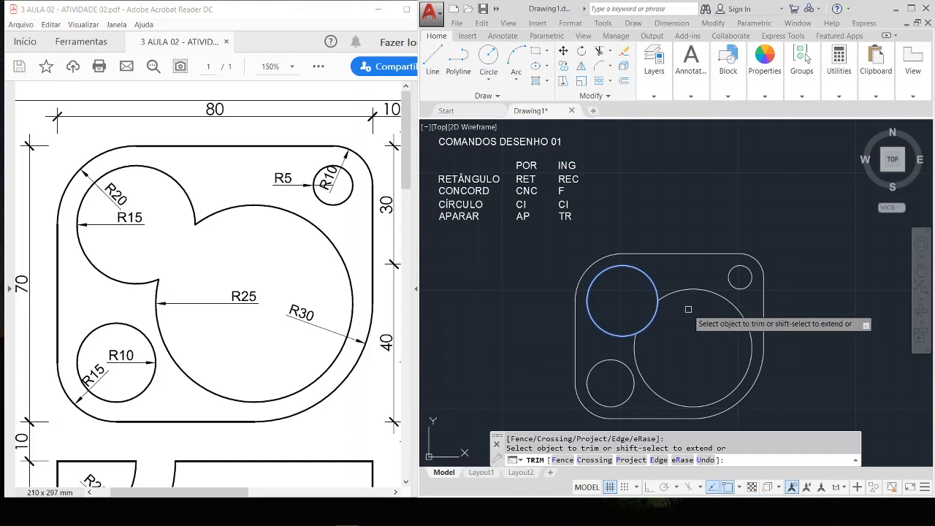
pyautogui.press('Return')
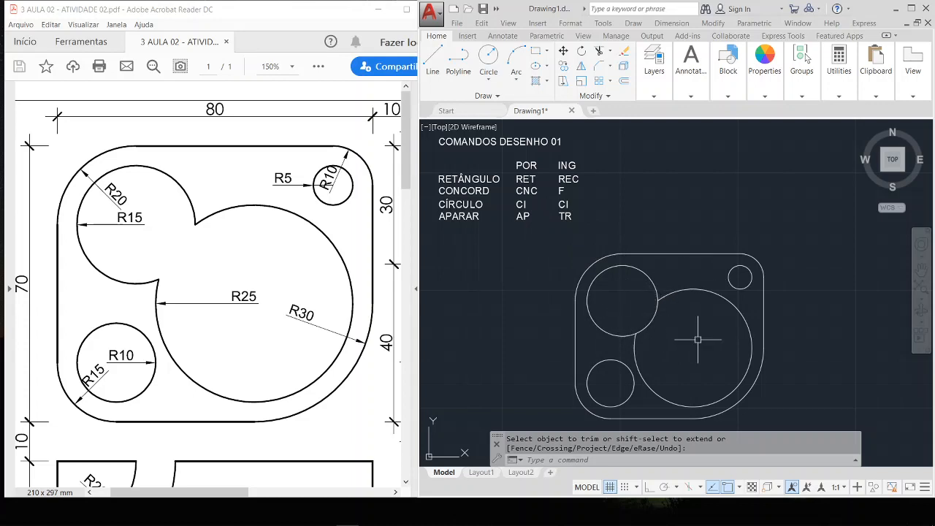
# - Trim the radius 15 circle's arc inside the large circle, using the large radius 25 arc as cutting edge
pyautogui.press('Return')
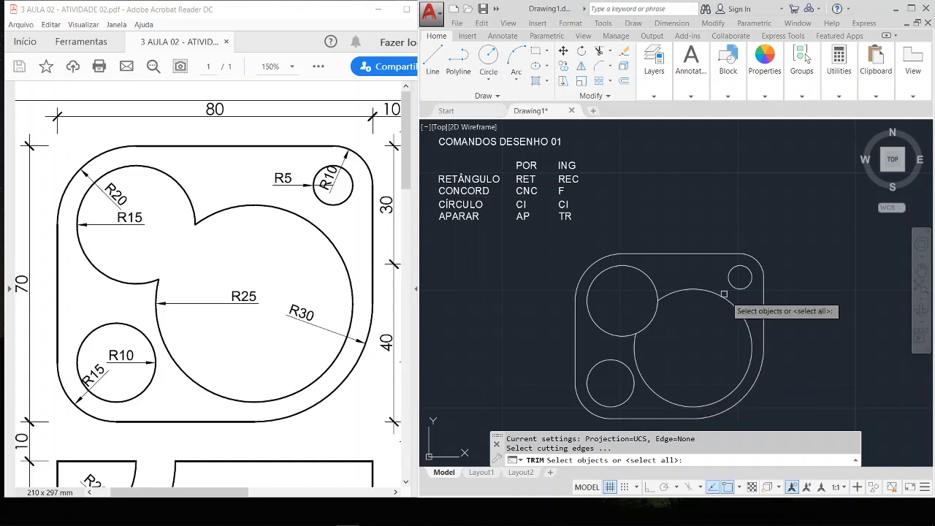
pyautogui.click(685, 290)
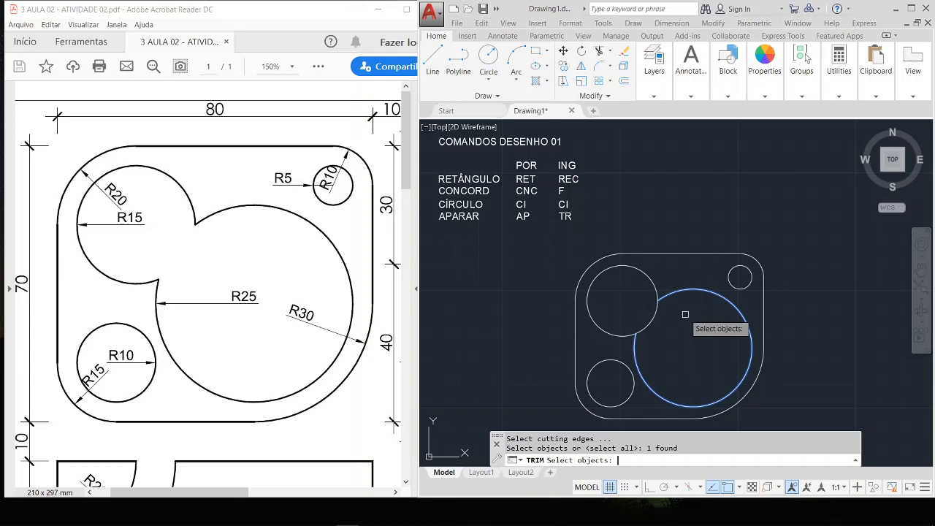
pyautogui.press('Return')
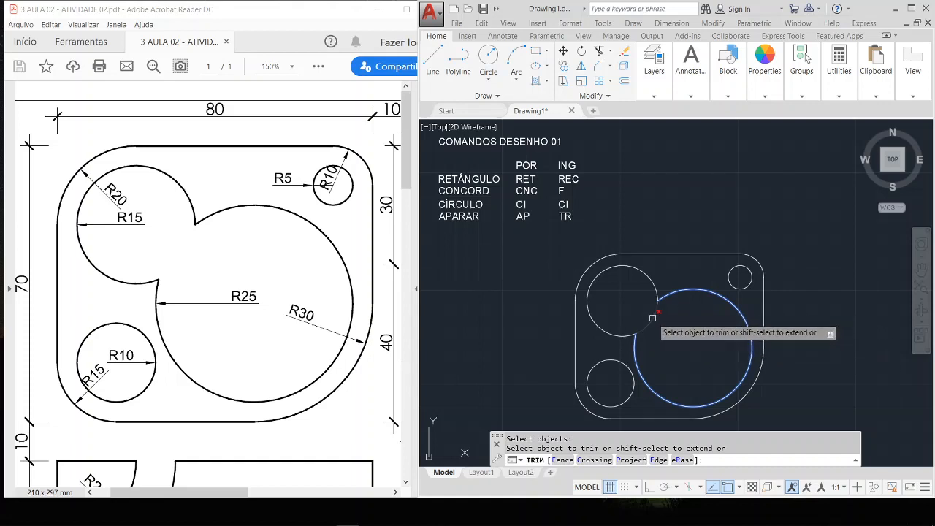
pyautogui.click(652, 318)
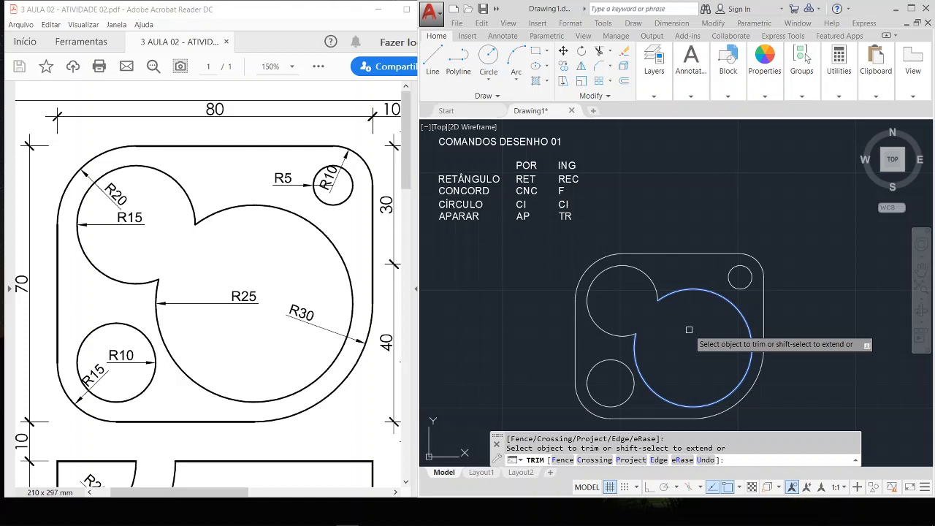
pyautogui.press('Return')
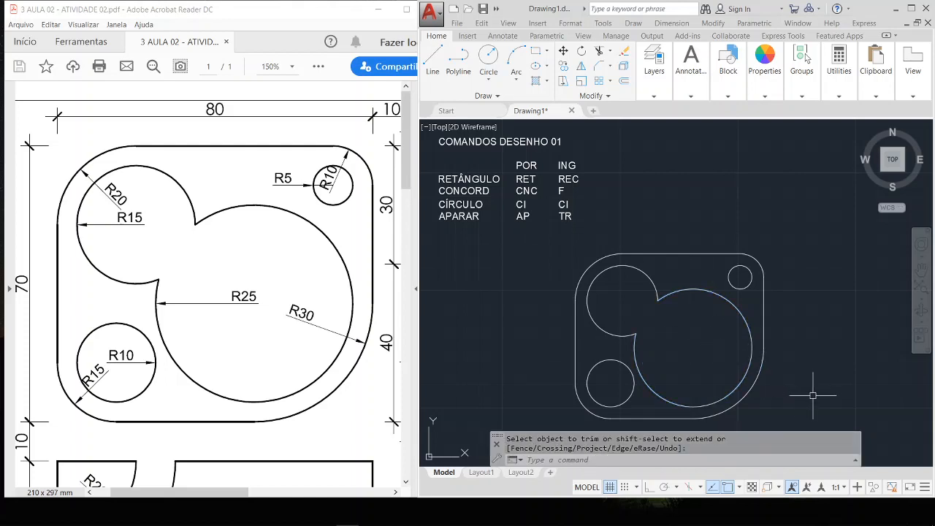